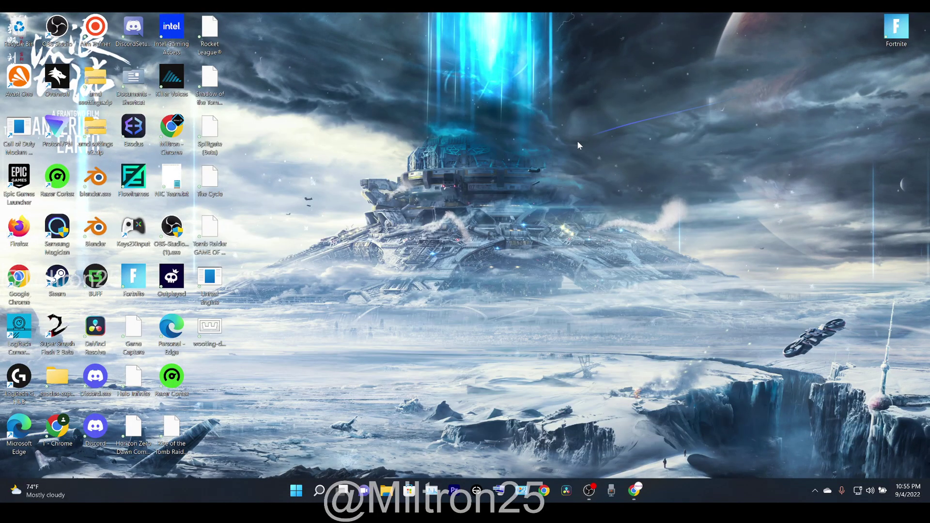
Step: Restore Chrome's keys2xinput search results from the taskbar, minimize them, then restore them again
{"action": "left_click", "coordinate": [636, 491]}
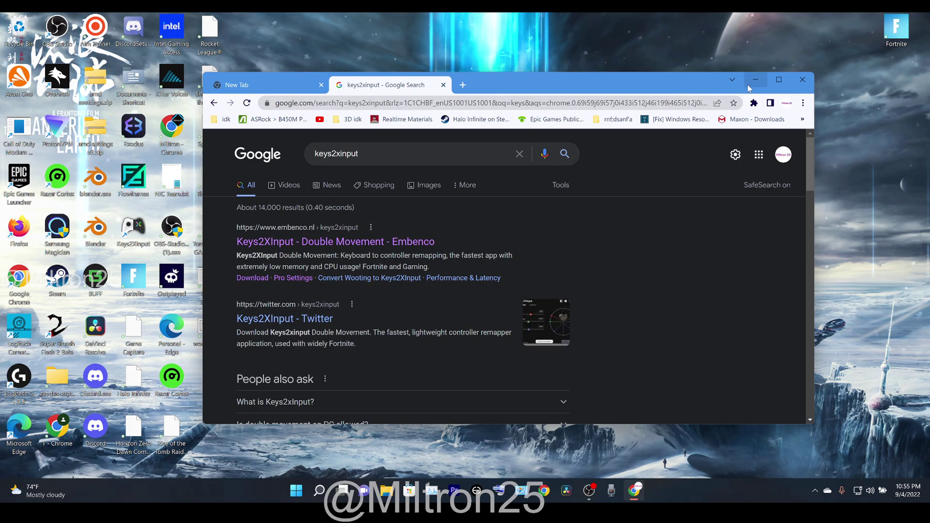
{"action": "left_click", "coordinate": [752, 83]}
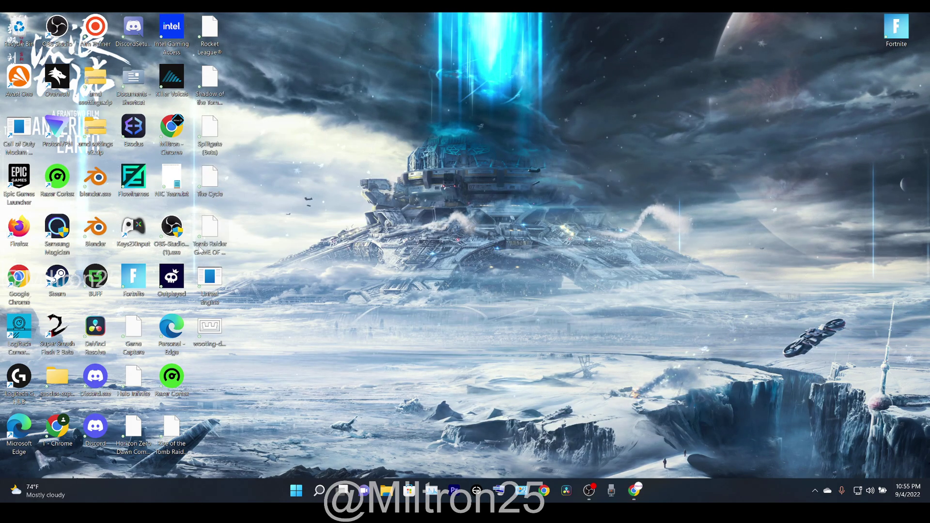
{"action": "left_click", "coordinate": [637, 489]}
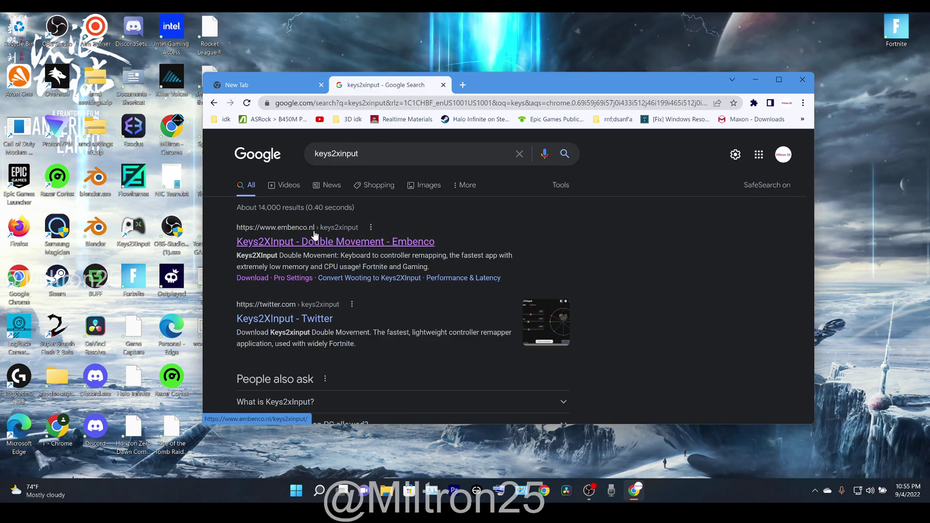
Step: Open the Embenco Keys2XInput result and go to its Download page
{"action": "left_click", "coordinate": [339, 244]}
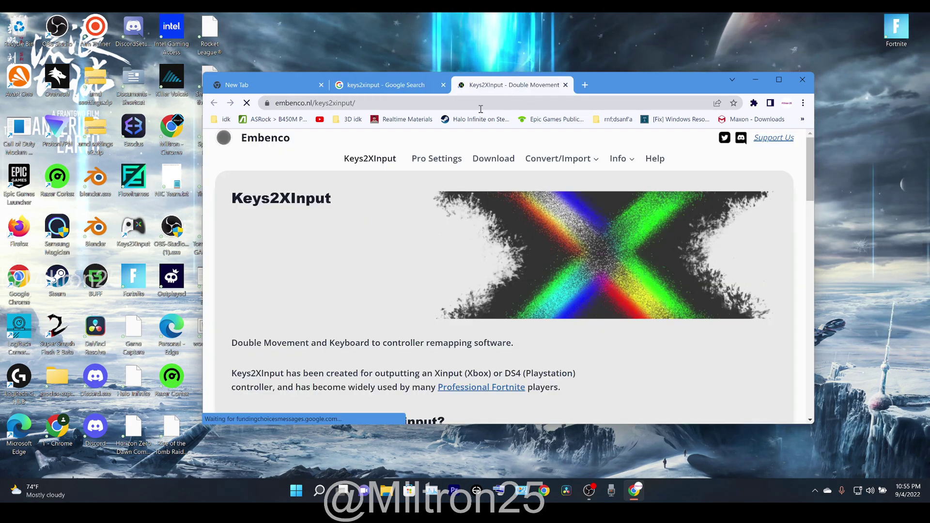
{"action": "left_click", "coordinate": [498, 159]}
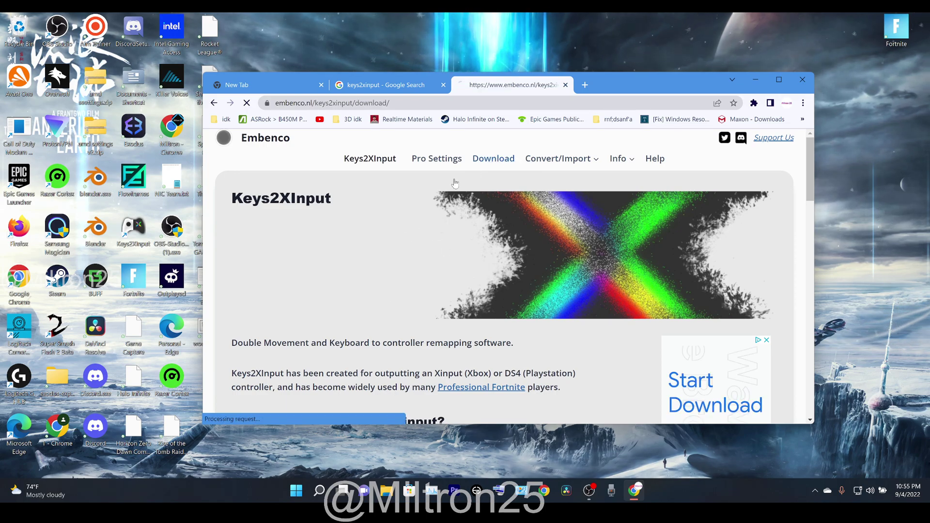
{"action": "scroll", "coordinate": [415, 361], "scroll_direction": "down", "scroll_amount": 3}
{"action": "scroll", "coordinate": [391, 333], "scroll_direction": "down", "scroll_amount": 2}
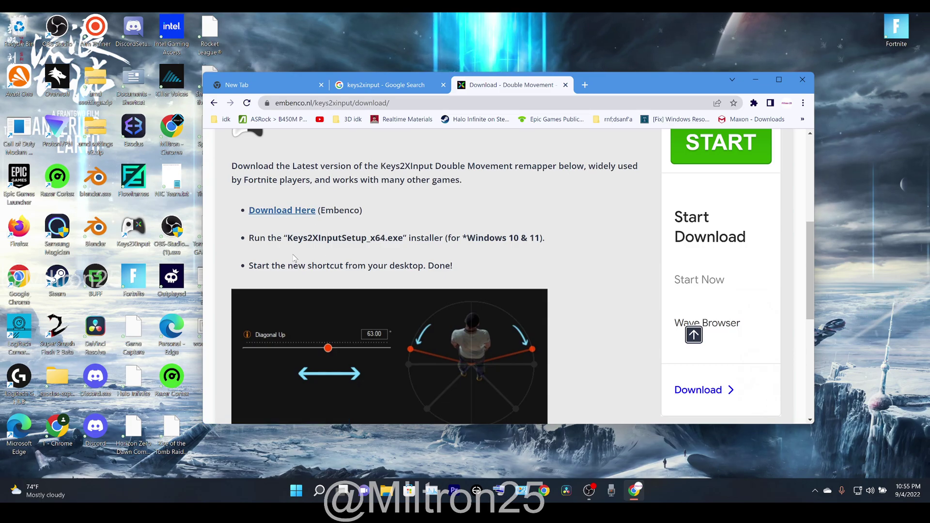
{"action": "scroll", "coordinate": [298, 221], "scroll_direction": "up", "scroll_amount": 2}
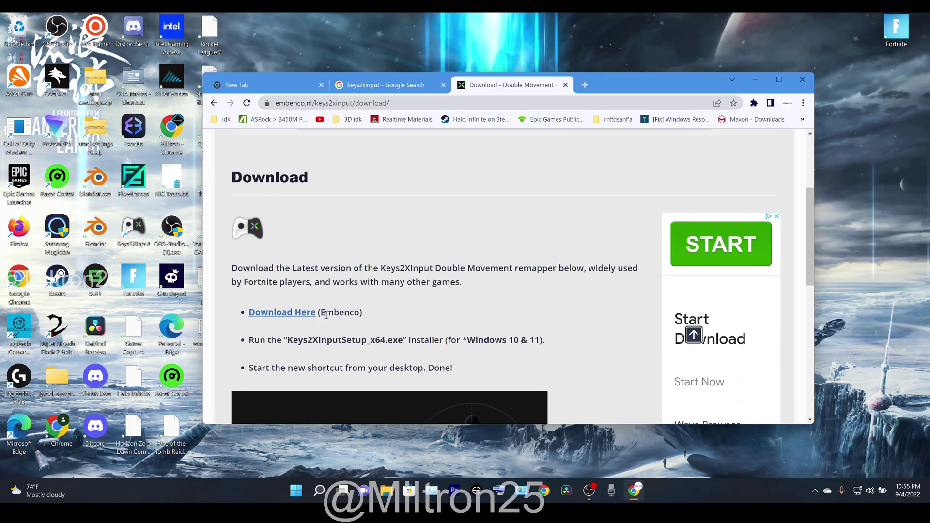
{"action": "scroll", "coordinate": [810, 297], "scroll_direction": "up", "scroll_amount": 2}
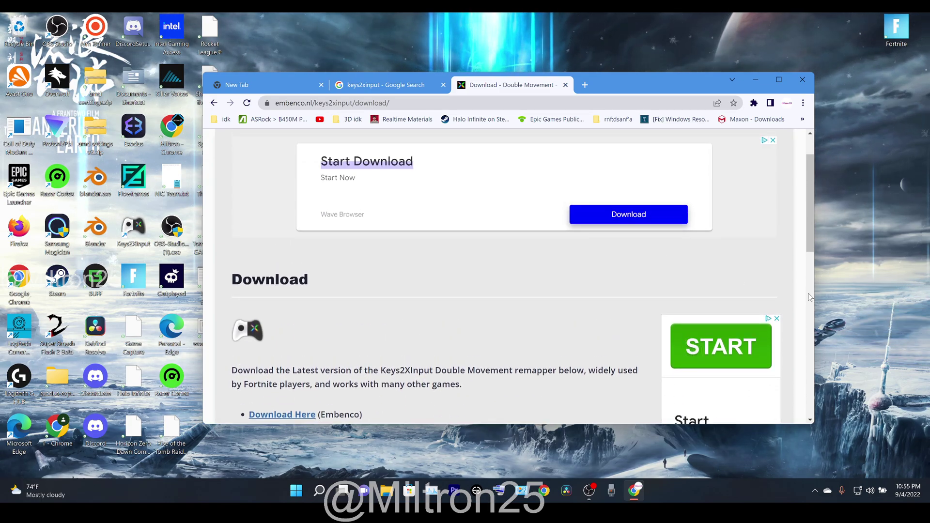
Step: Dismiss the two download ads, scroll to the Download Here link, and minimize Chrome
{"action": "left_click", "coordinate": [776, 318]}
{"action": "scroll", "coordinate": [776, 291], "scroll_direction": "up", "scroll_amount": 1}
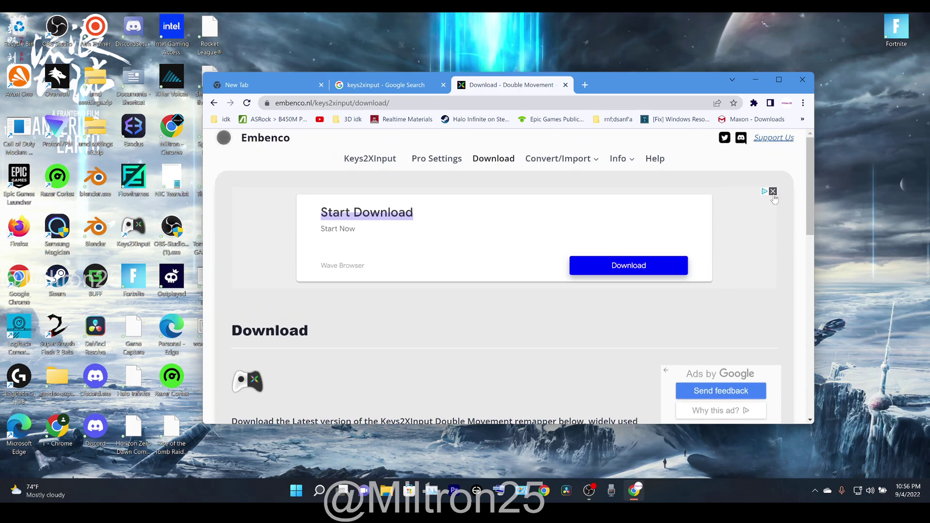
{"action": "left_click", "coordinate": [773, 192]}
{"action": "scroll", "coordinate": [750, 316], "scroll_direction": "down", "scroll_amount": 3}
{"action": "scroll", "coordinate": [750, 316], "scroll_direction": "down", "scroll_amount": 4}
{"action": "scroll", "coordinate": [750, 320], "scroll_direction": "down", "scroll_amount": 4}
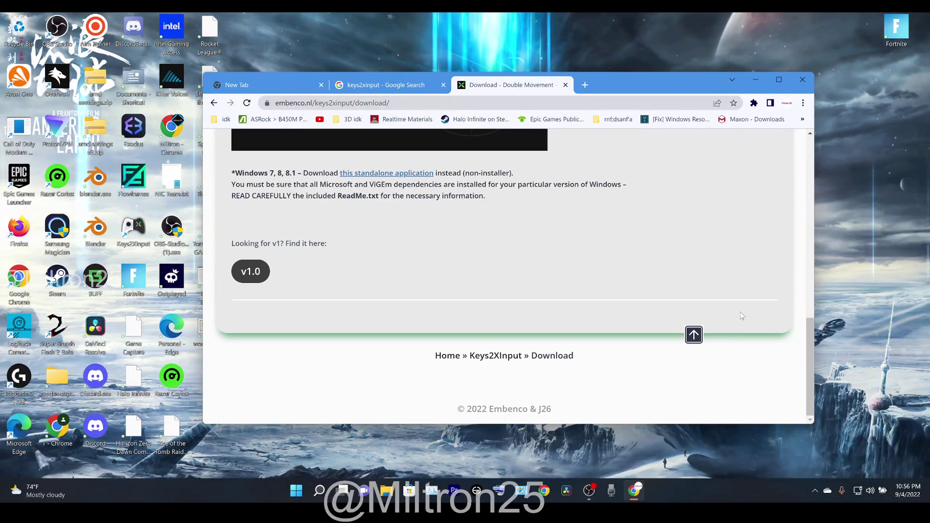
{"action": "scroll", "coordinate": [407, 235], "scroll_direction": "up", "scroll_amount": 8}
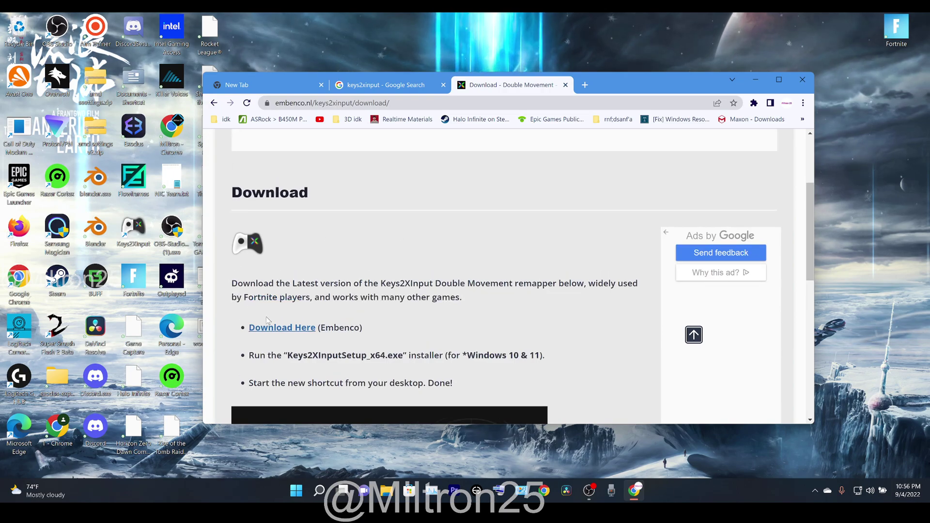
{"action": "left_click", "coordinate": [279, 330]}
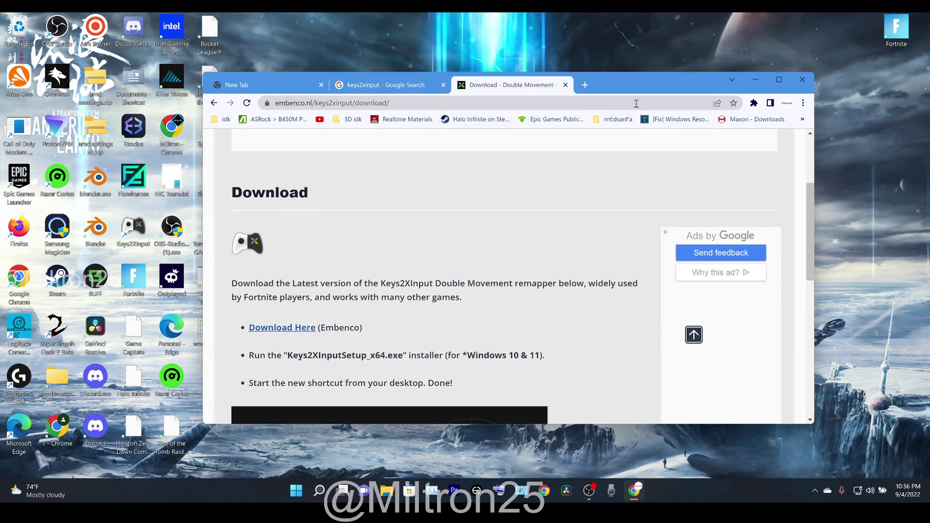
Step: Minimize Chrome, then open and close Keys2XInput's Global Settings to review them
{"action": "left_click", "coordinate": [756, 80]}
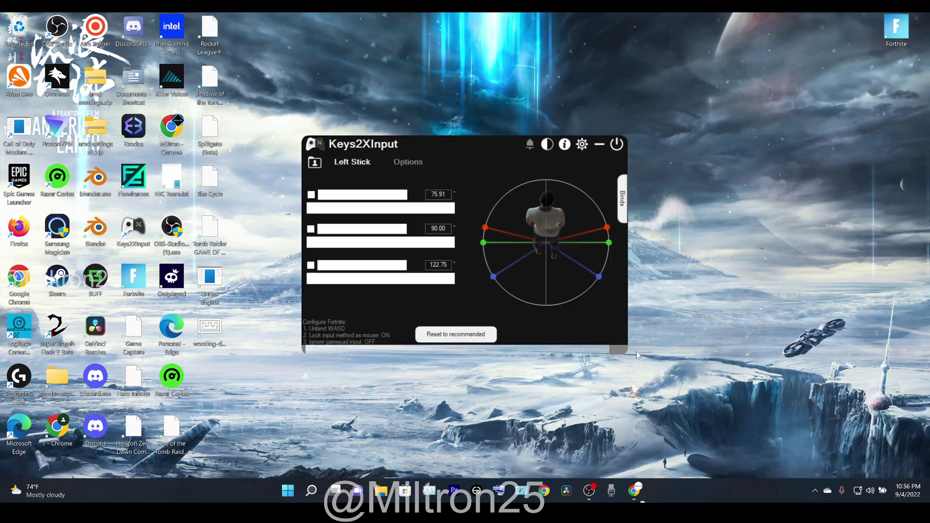
{"action": "left_click", "coordinate": [582, 144]}
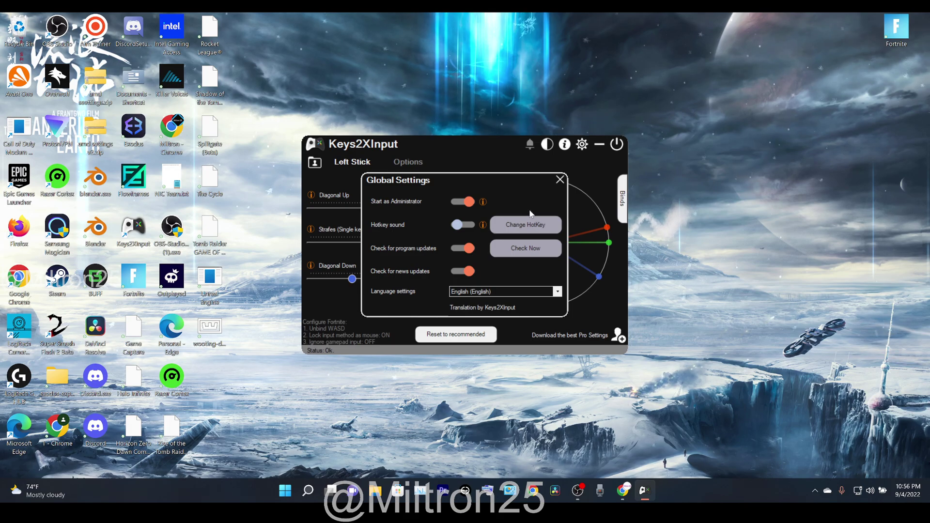
{"action": "left_click", "coordinate": [560, 179]}
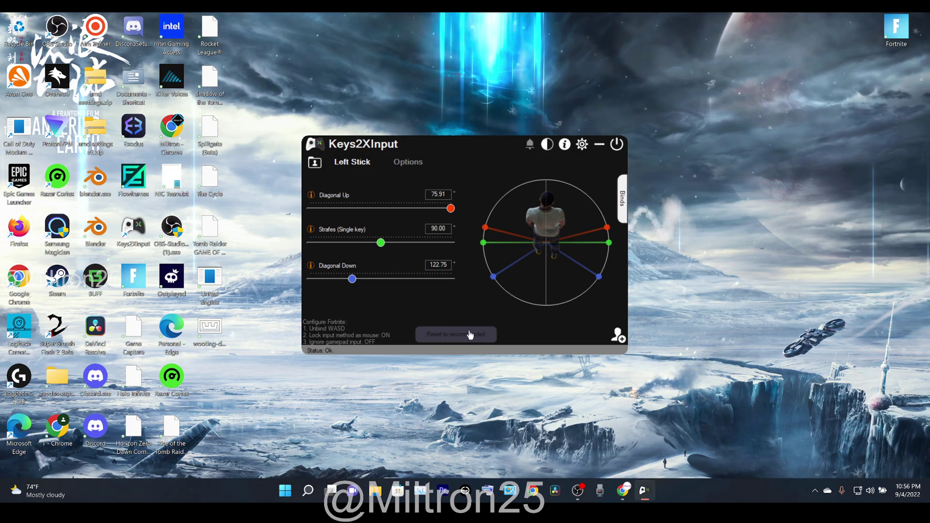
Step: Slide open the Binds panel to check the W, A, S, D bindings, then close it
{"action": "left_click", "coordinate": [624, 203]}
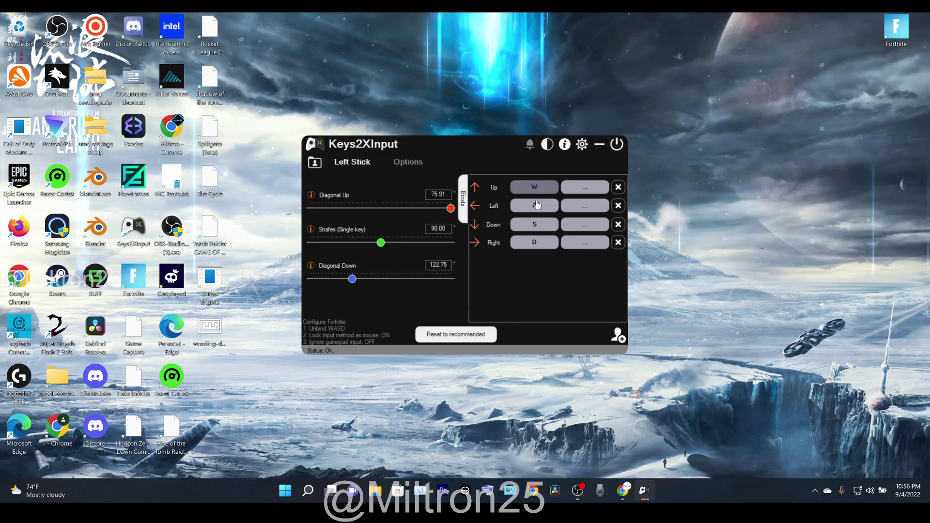
{"action": "left_click", "coordinate": [463, 202]}
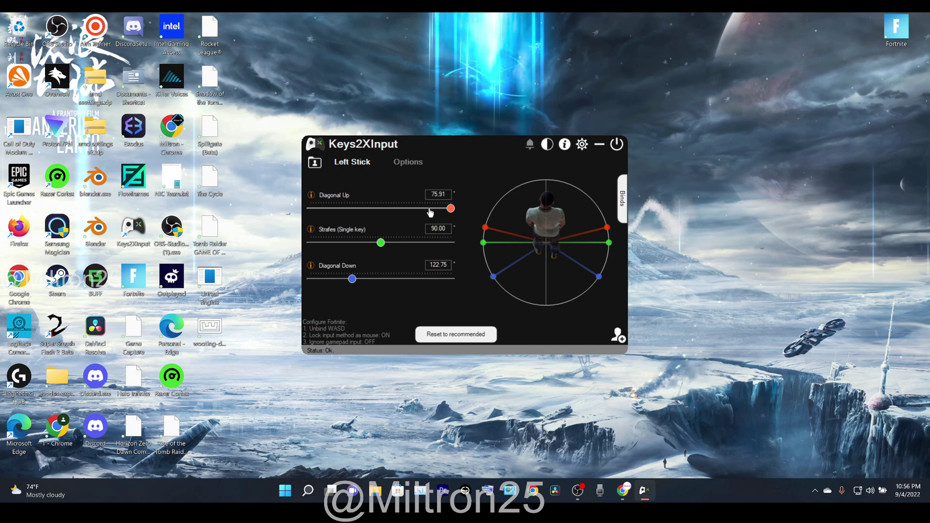
Step: Restore Chrome and open Embenco's Pro Settings list of player profiles
{"action": "left_click", "coordinate": [623, 490]}
{"action": "scroll", "coordinate": [407, 160], "scroll_direction": "up", "scroll_amount": 3}
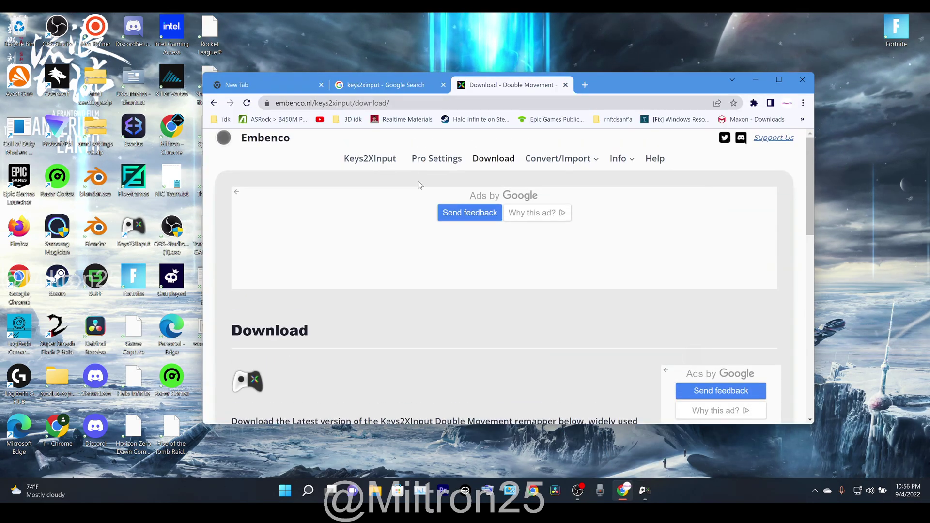
{"action": "left_click", "coordinate": [439, 160]}
{"action": "scroll", "coordinate": [353, 311], "scroll_direction": "down", "scroll_amount": 3}
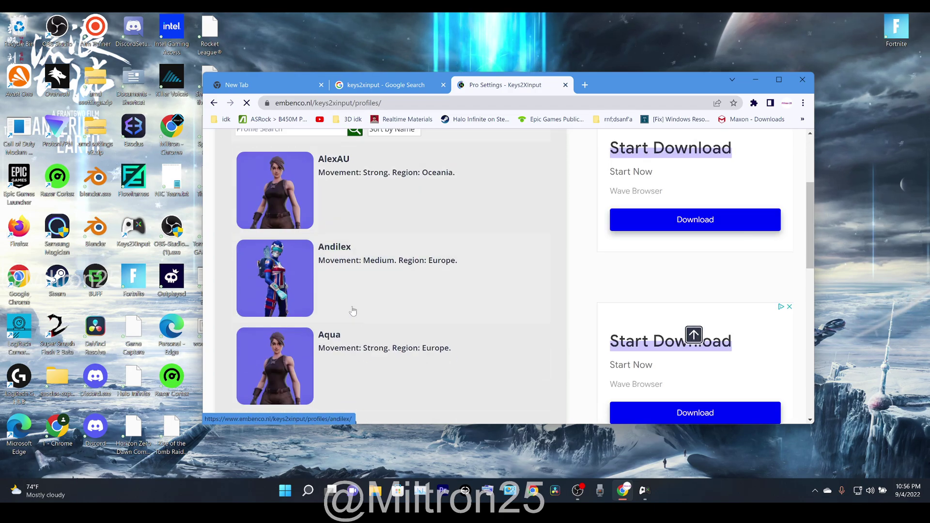
{"action": "scroll", "coordinate": [353, 310], "scroll_direction": "down", "scroll_amount": 2}
{"action": "scroll", "coordinate": [352, 311], "scroll_direction": "down", "scroll_amount": 2}
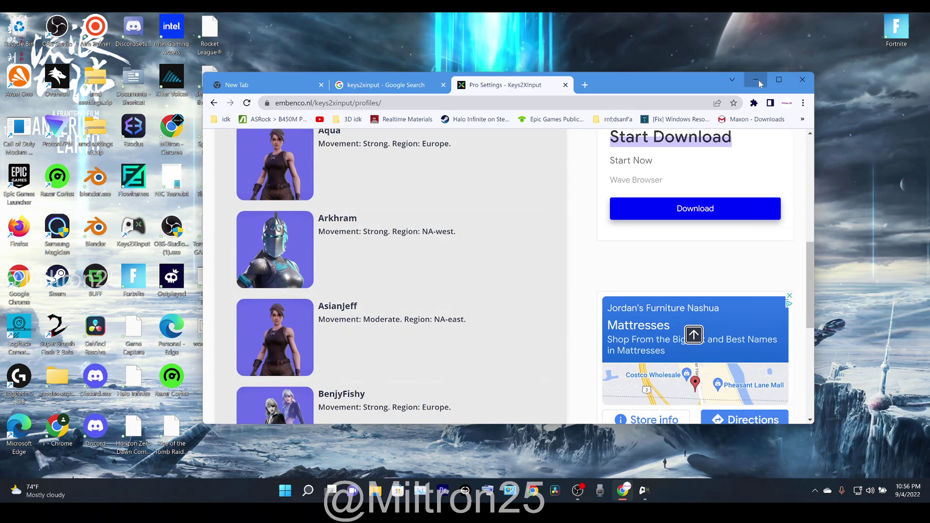
Step: Minimize Chrome and glance at Keys2XInput's saved profiles before returning to Left Stick
{"action": "left_click", "coordinate": [759, 80]}
{"action": "left_click", "coordinate": [315, 162]}
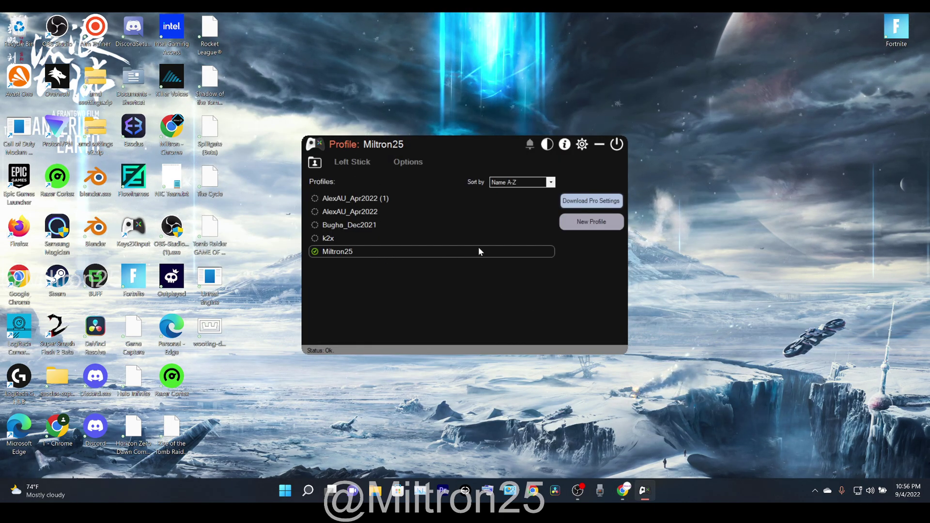
{"action": "left_click", "coordinate": [352, 162]}
{"action": "mouse_move", "coordinate": [623, 490]}
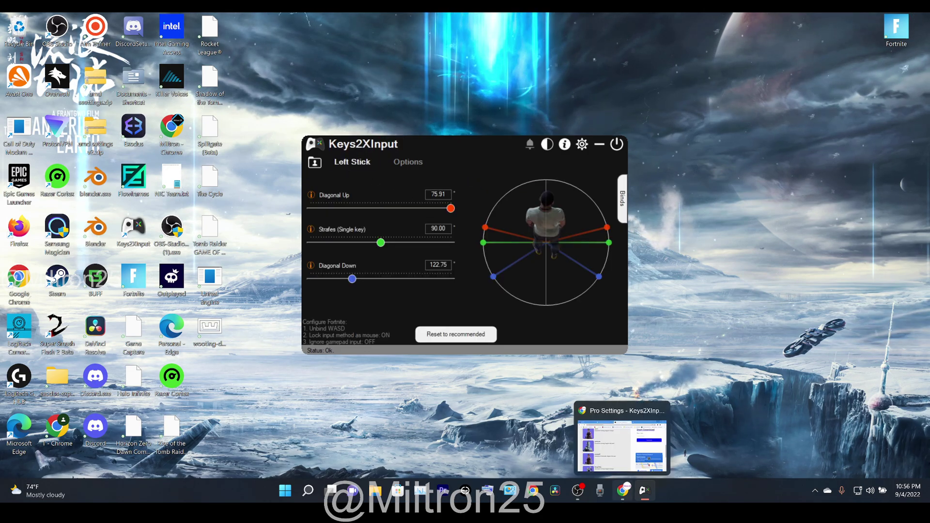
Step: Restore Chrome, open BenjyFishy's profile, and scroll down to its import button
{"action": "left_click", "coordinate": [623, 446]}
{"action": "scroll", "coordinate": [367, 287], "scroll_direction": "up", "scroll_amount": 3}
{"action": "scroll", "coordinate": [368, 288], "scroll_direction": "down", "scroll_amount": 3}
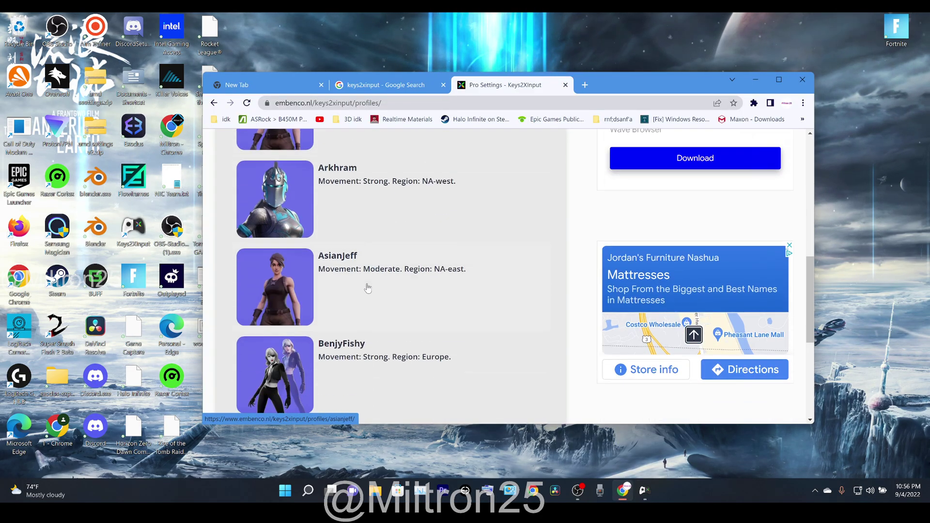
{"action": "scroll", "coordinate": [324, 332], "scroll_direction": "down", "scroll_amount": 1}
{"action": "left_click", "coordinate": [354, 287]}
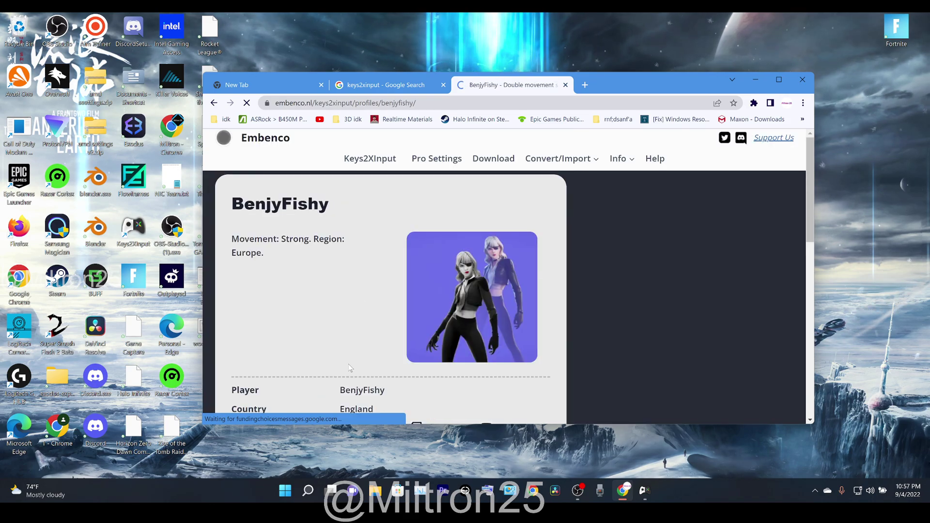
{"action": "scroll", "coordinate": [425, 314], "scroll_direction": "down", "scroll_amount": 4}
{"action": "scroll", "coordinate": [425, 314], "scroll_direction": "down", "scroll_amount": 2}
{"action": "scroll", "coordinate": [508, 347], "scroll_direction": "down", "scroll_amount": 6}
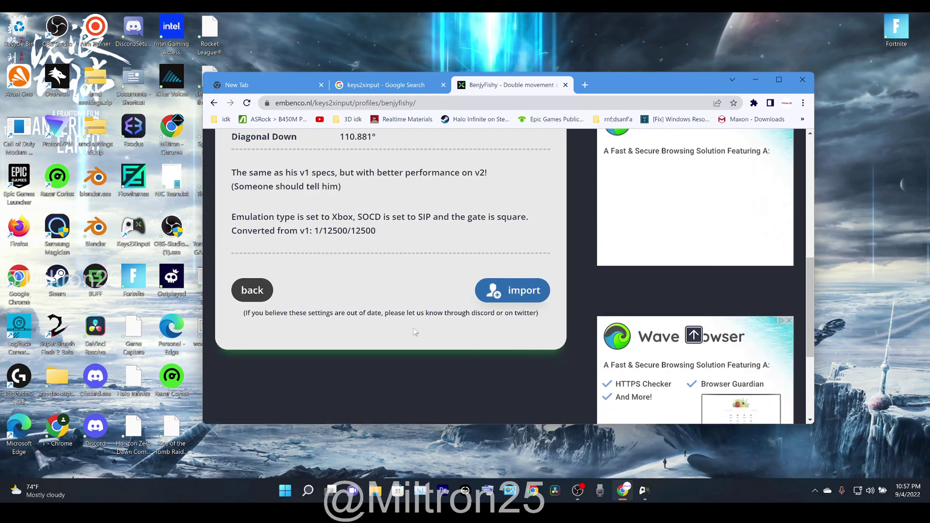
Step: Import BenjyFishy's settings into Keys2XInput, then reselect the Miltron25 profile
{"action": "left_click", "coordinate": [264, 412]}
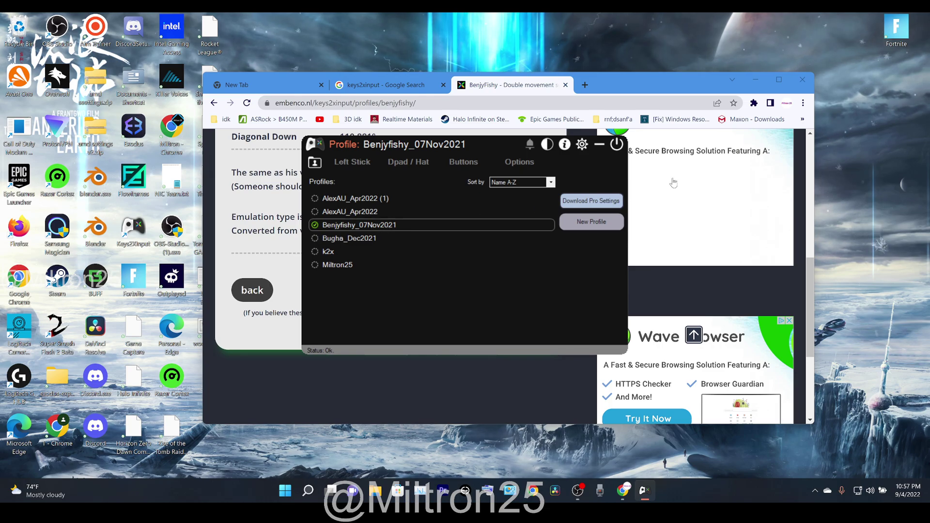
{"action": "left_click", "coordinate": [337, 264]}
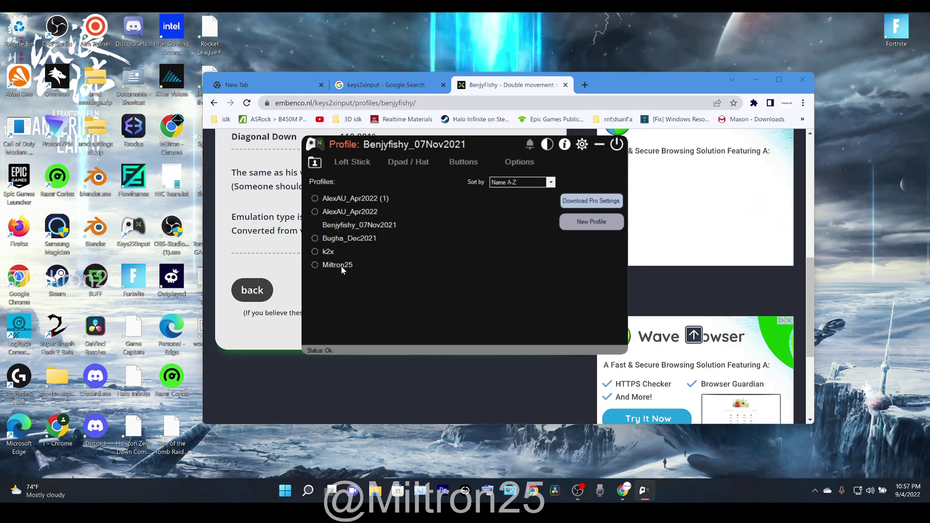
{"action": "left_click", "coordinate": [361, 164]}
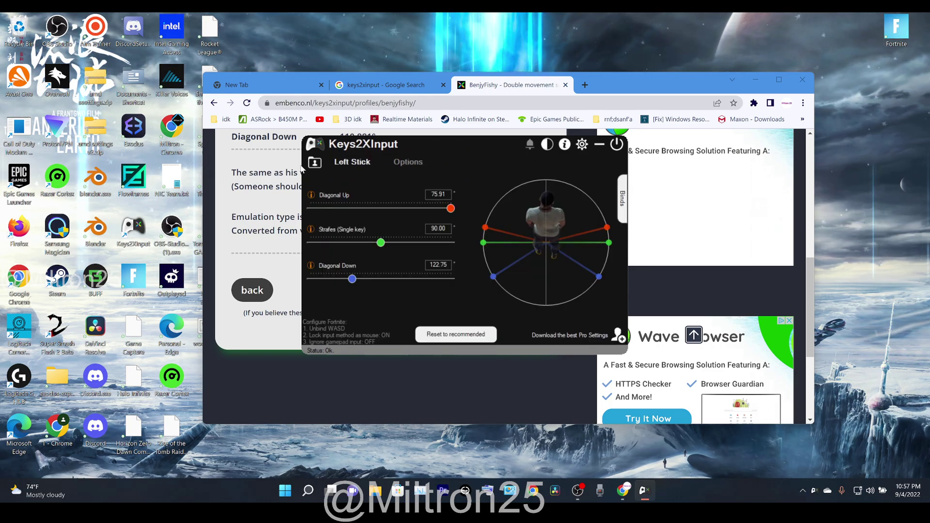
{"action": "left_click", "coordinate": [315, 163]}
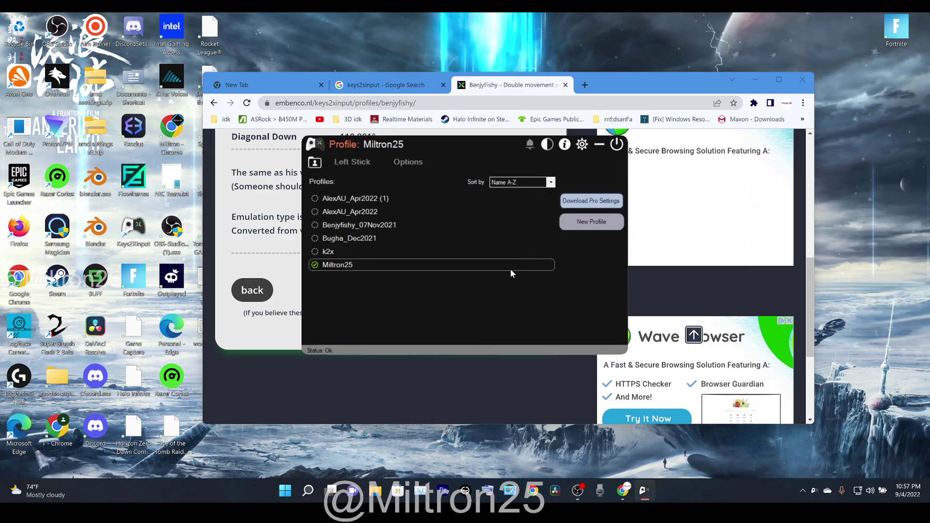
Step: Export the Miltron25 profile as Miltron25.k2x into Downloads, then view the Left Stick angles
{"action": "right_click", "coordinate": [479, 264]}
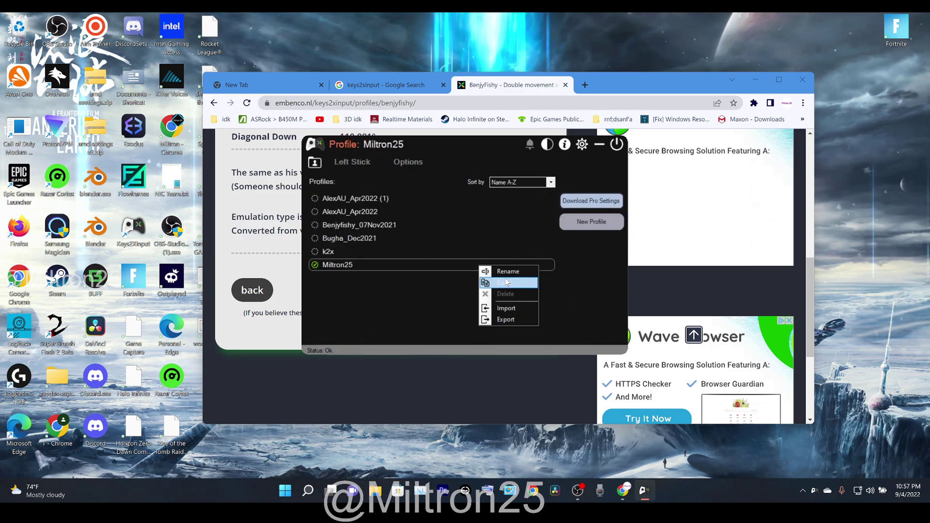
{"action": "left_click", "coordinate": [515, 320]}
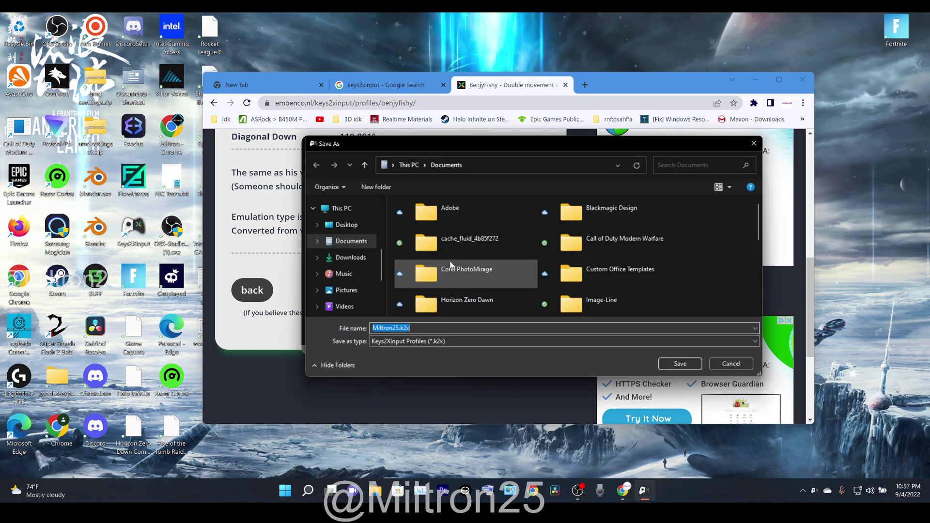
{"action": "left_click", "coordinate": [351, 257]}
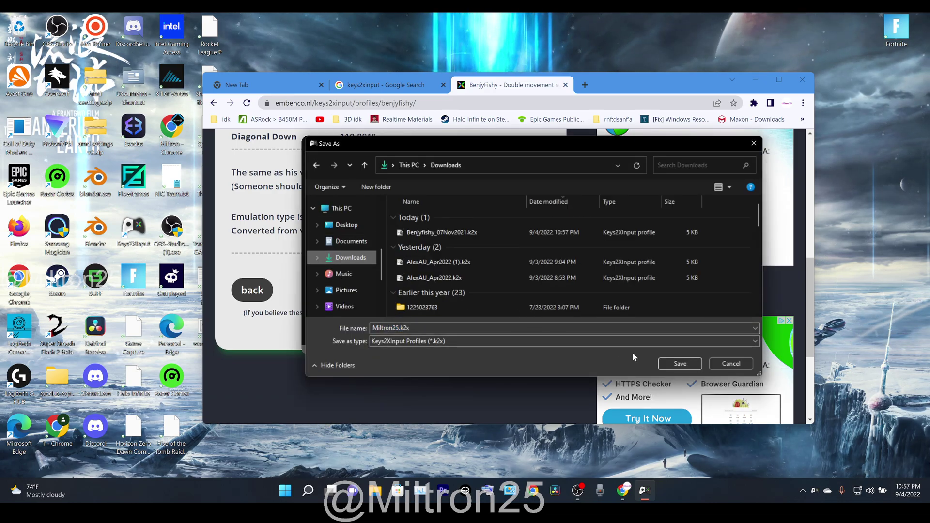
{"action": "left_click", "coordinate": [678, 364]}
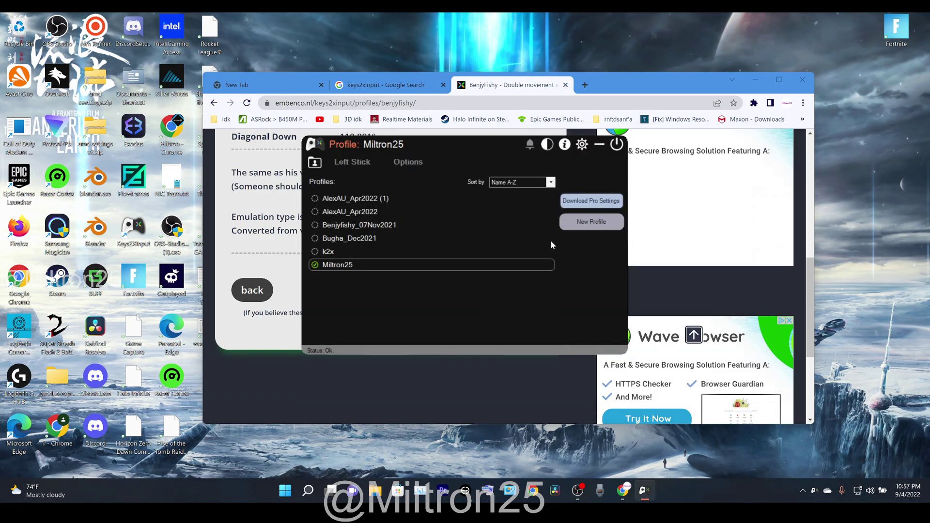
{"action": "left_click", "coordinate": [362, 164]}
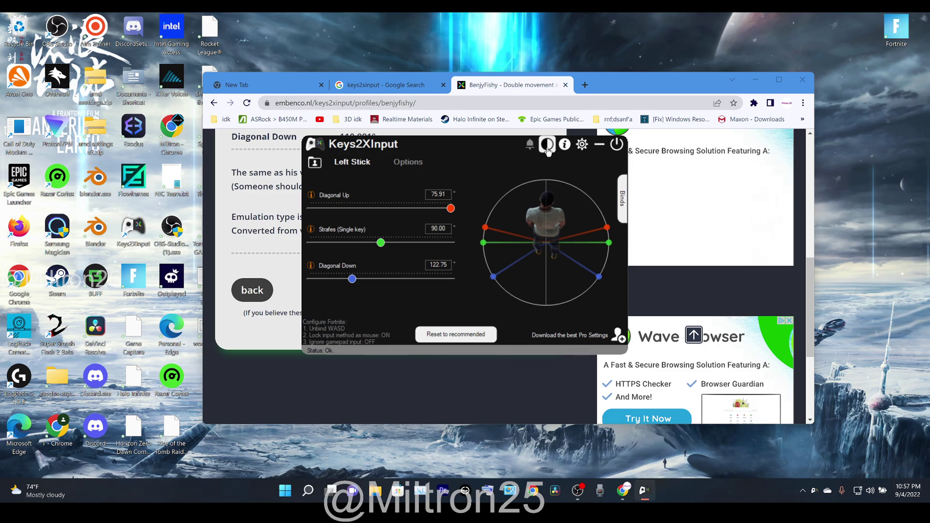
{"action": "left_click", "coordinate": [565, 145]}
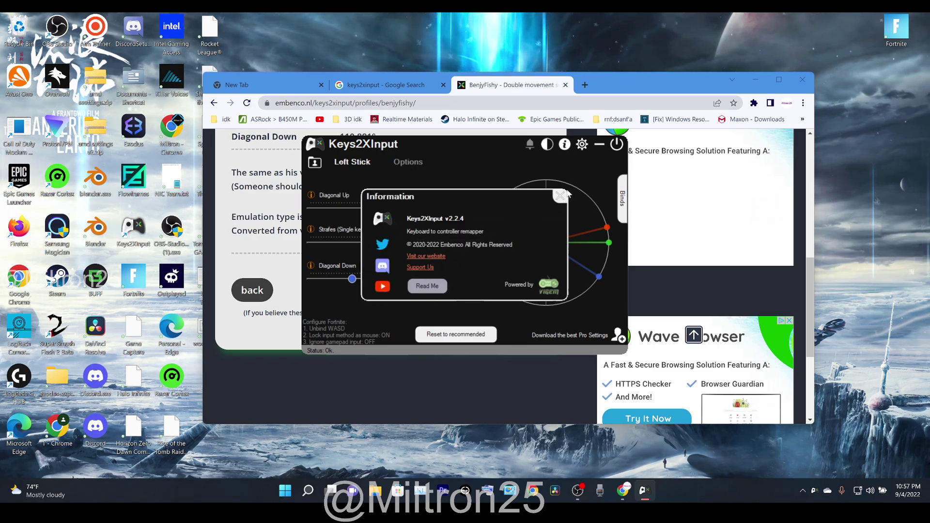
{"action": "left_click", "coordinate": [560, 197]}
{"action": "left_click", "coordinate": [580, 147]}
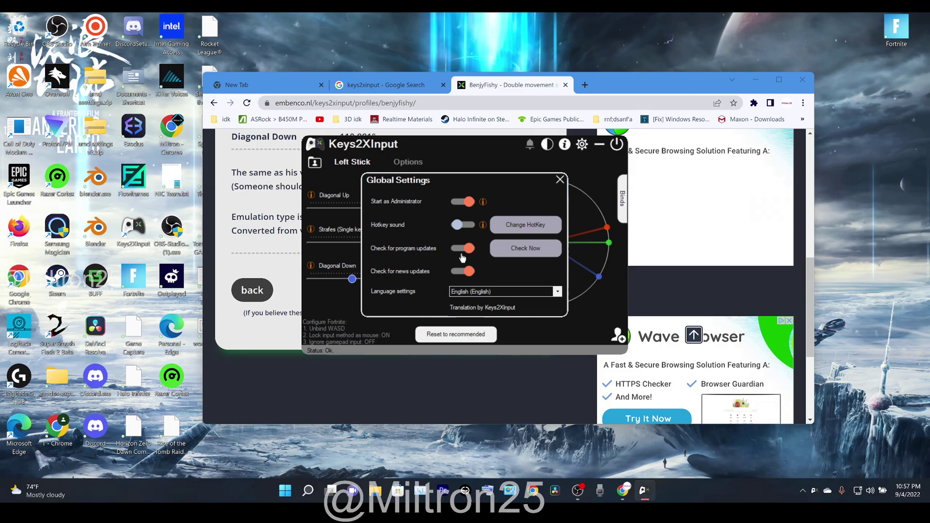
{"action": "left_click", "coordinate": [560, 180]}
Step: Set the Usage Type dropdown in Options to Configuration Expert
{"action": "left_click", "coordinate": [408, 162]}
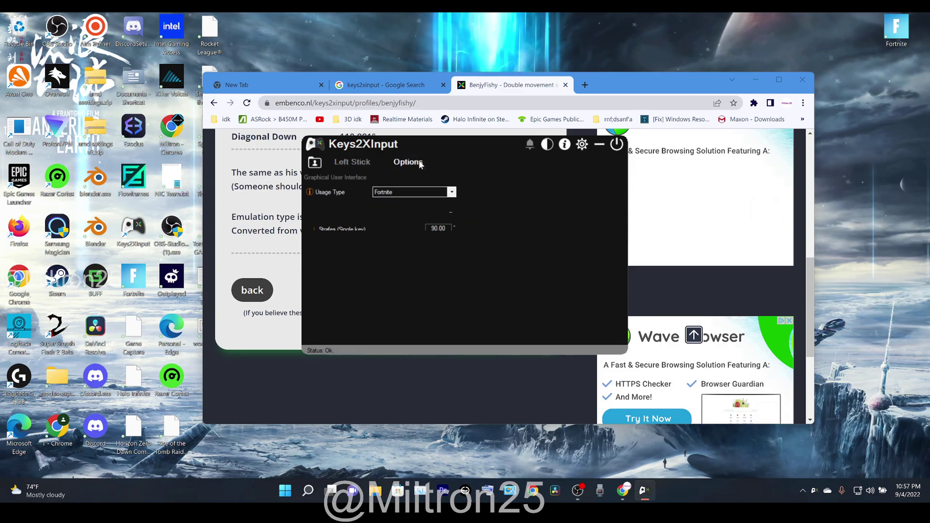
{"action": "left_click", "coordinate": [417, 194]}
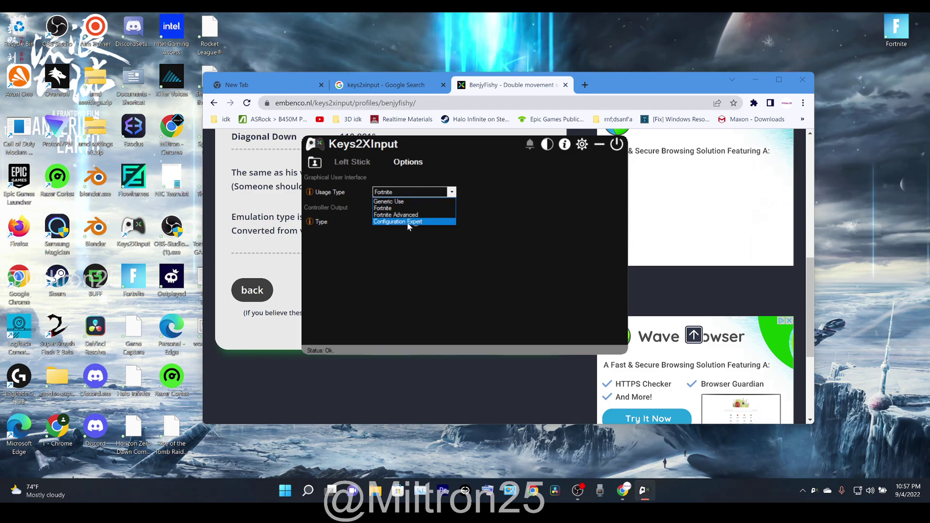
{"action": "left_click", "coordinate": [408, 222]}
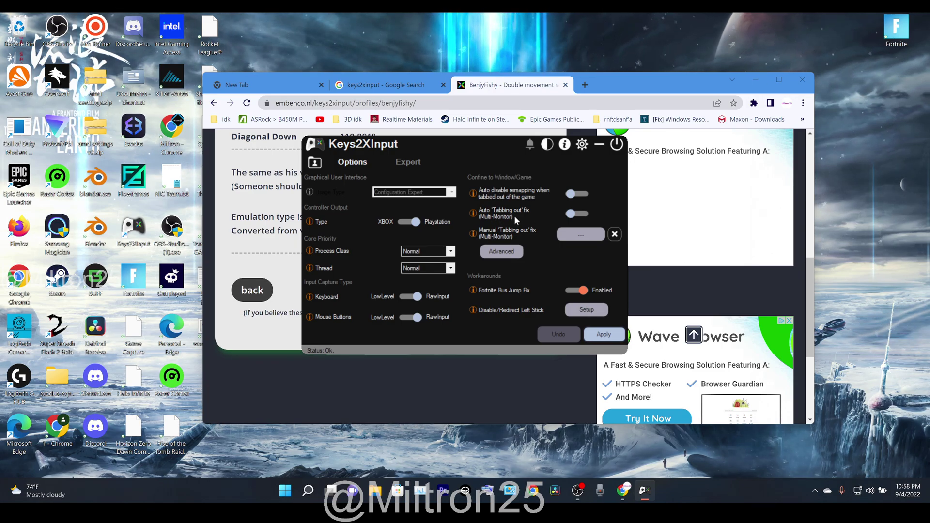
Step: Enable Auto 'Tabbing out' fix and Auto disable remapping when tabbed out of the game
{"action": "left_click", "coordinate": [576, 213]}
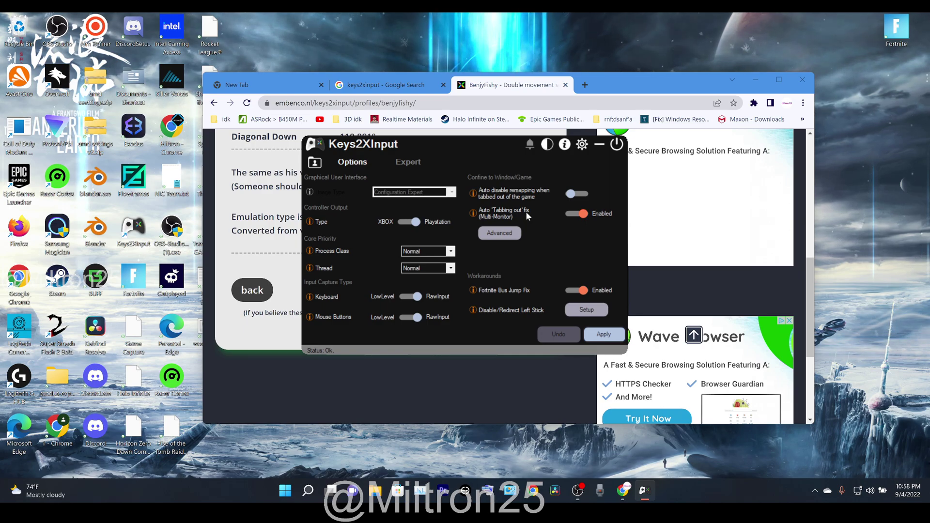
{"action": "left_click", "coordinate": [573, 195]}
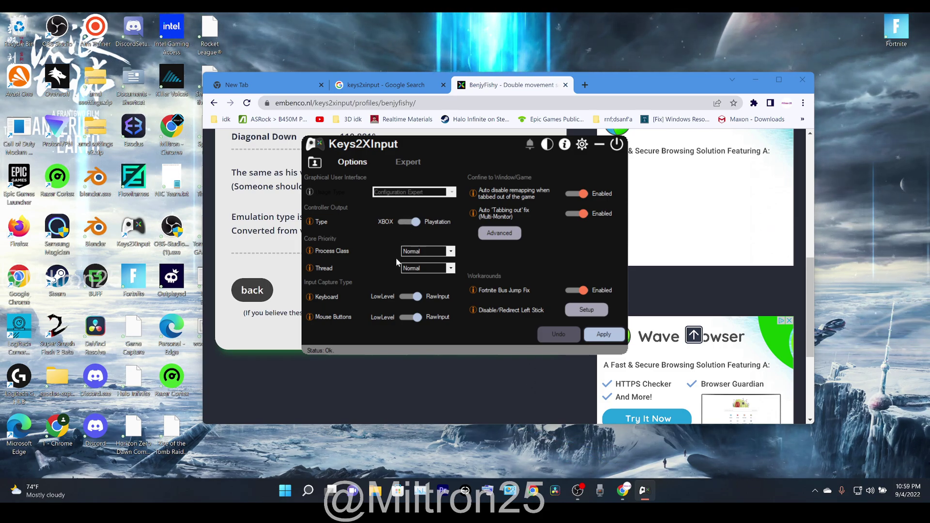
Step: Set thread priority and process class to Above Normal and apply the changed options
{"action": "left_click", "coordinate": [430, 270]}
{"action": "left_click", "coordinate": [424, 280]}
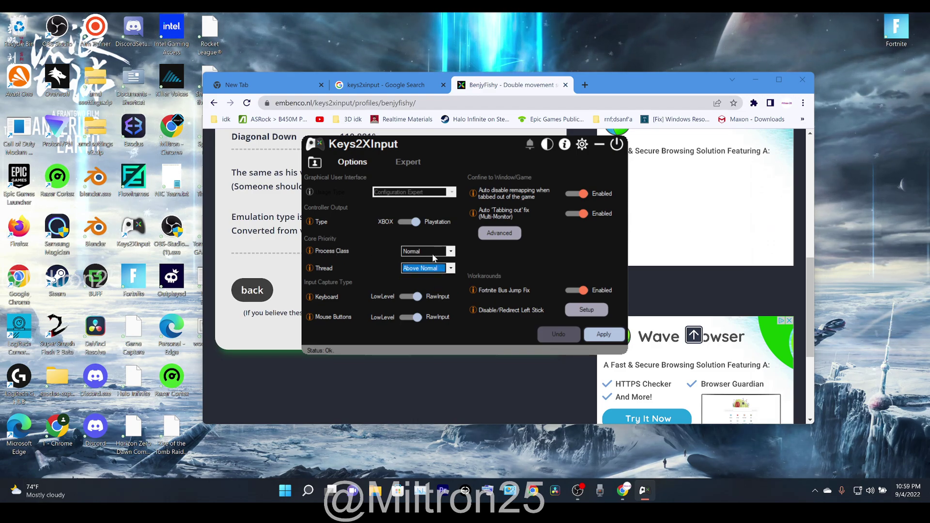
{"action": "left_click", "coordinate": [432, 252]}
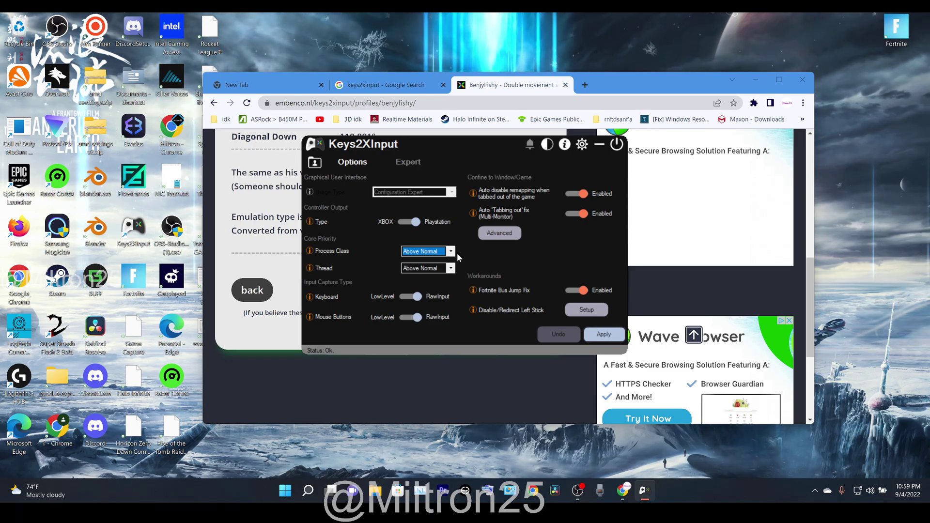
{"action": "left_click", "coordinate": [617, 334]}
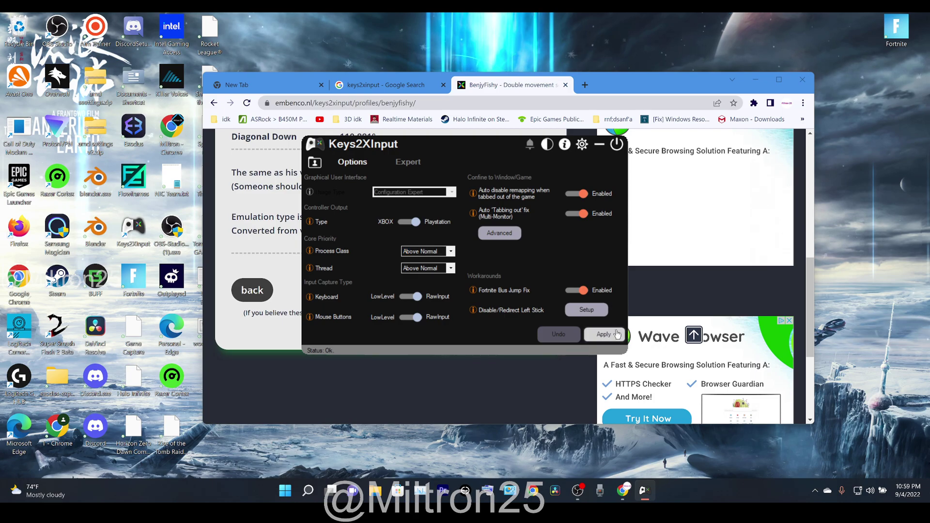
{"action": "left_click", "coordinate": [543, 336]}
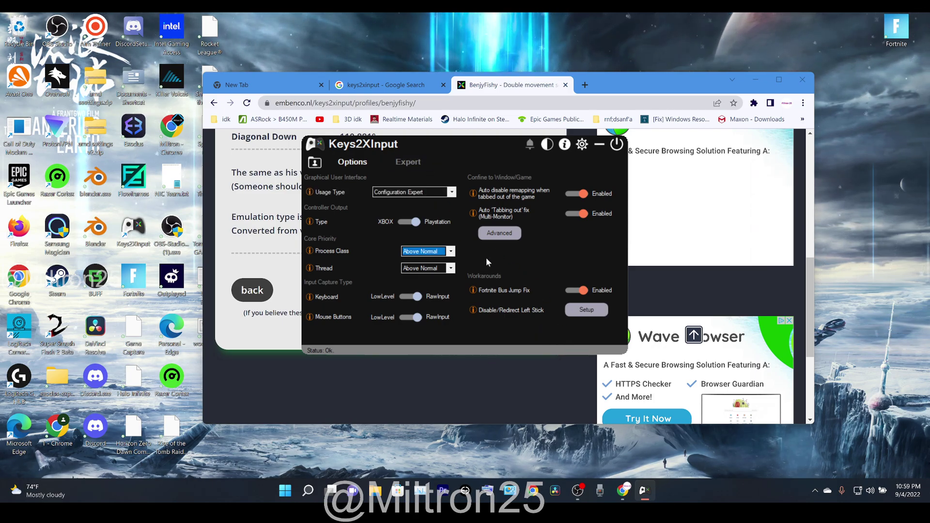
{"action": "left_click", "coordinate": [413, 165]}
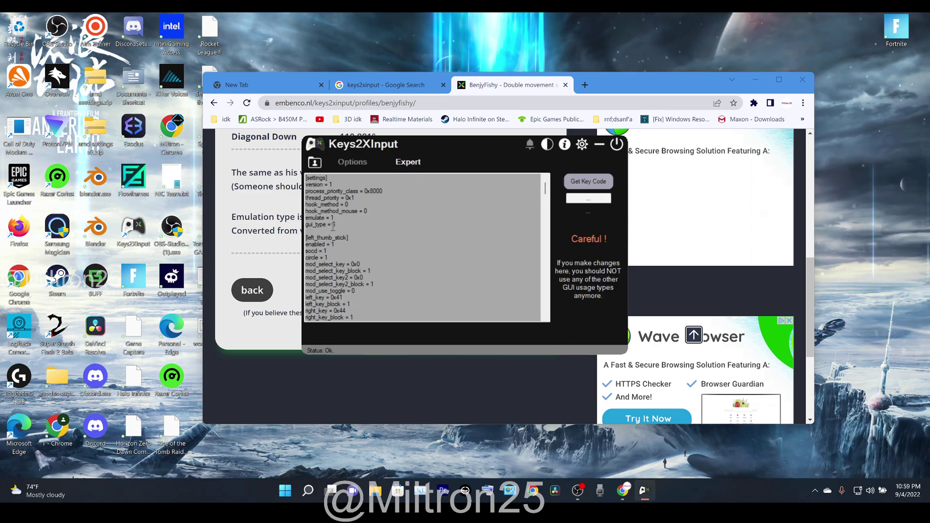
Step: Scroll through the Expert config text, then return to the saved Profiles list
{"action": "scroll", "coordinate": [339, 237], "scroll_direction": "down", "scroll_amount": 3}
{"action": "scroll", "coordinate": [346, 249], "scroll_direction": "down", "scroll_amount": 3}
{"action": "scroll", "coordinate": [356, 264], "scroll_direction": "down", "scroll_amount": 3}
{"action": "scroll", "coordinate": [367, 281], "scroll_direction": "down", "scroll_amount": 3}
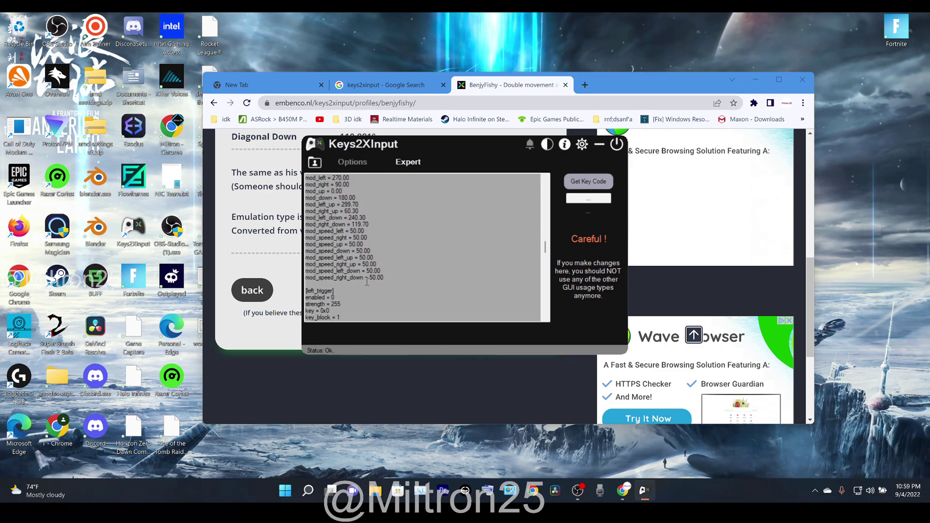
{"action": "scroll", "coordinate": [367, 281], "scroll_direction": "down", "scroll_amount": 3}
{"action": "scroll", "coordinate": [368, 281], "scroll_direction": "down", "scroll_amount": 3}
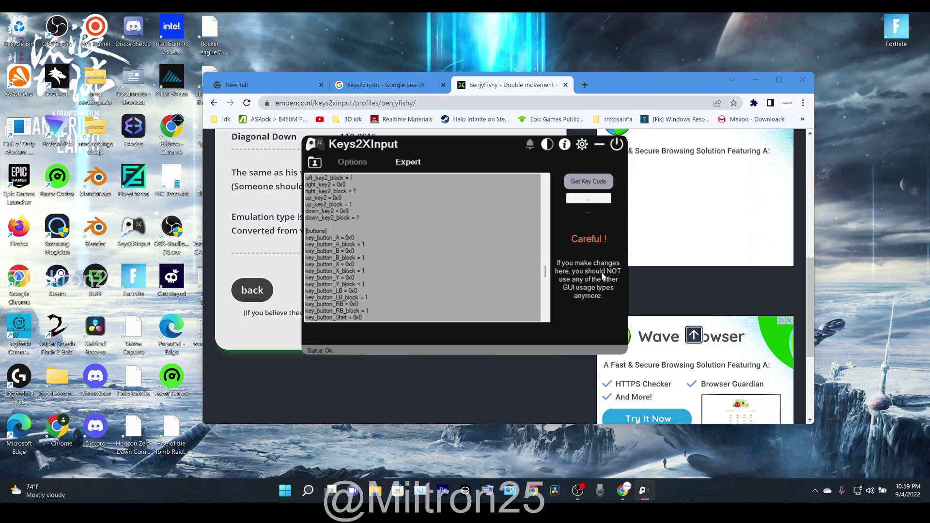
{"action": "scroll", "coordinate": [366, 260], "scroll_direction": "down", "scroll_amount": 5}
{"action": "scroll", "coordinate": [366, 260], "scroll_direction": "down", "scroll_amount": 5}
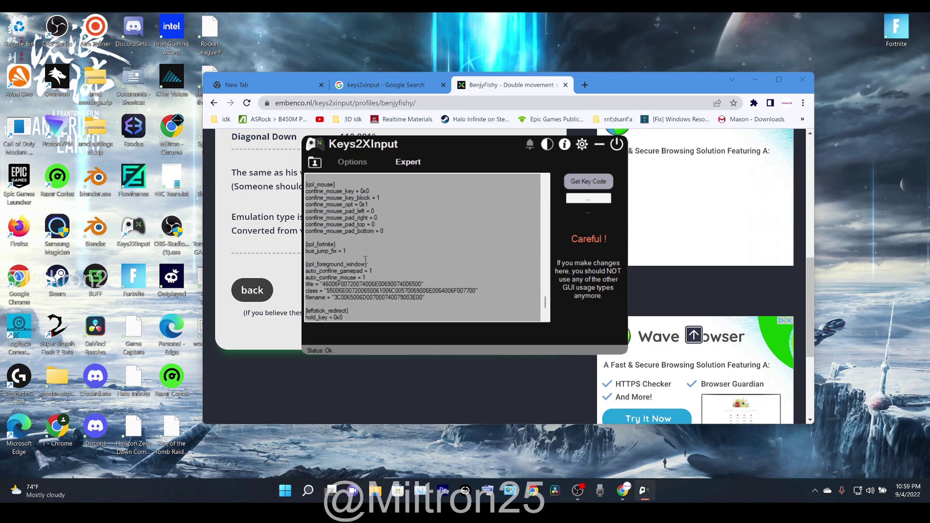
{"action": "left_click", "coordinate": [352, 162]}
{"action": "left_click", "coordinate": [315, 162]}
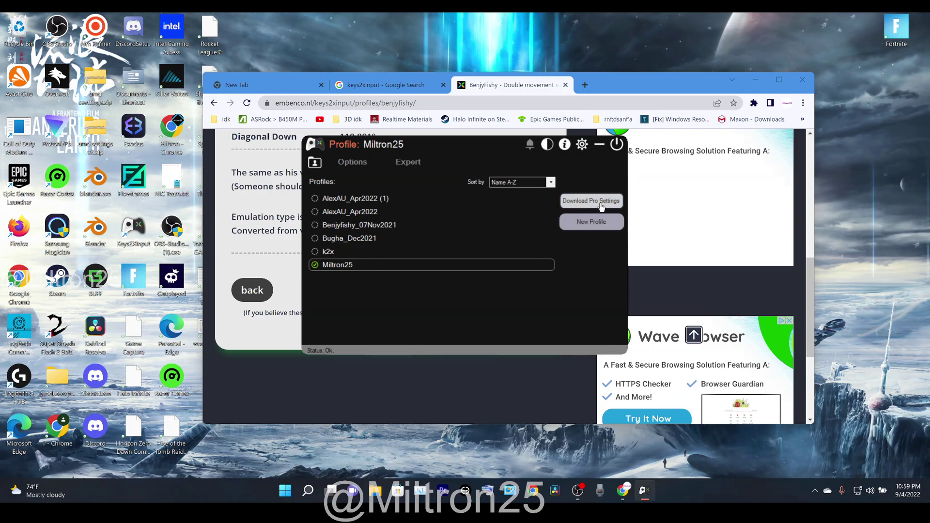
Step: Cycle through Options, Expert and Profiles to confirm the applied expert settings persisted
{"action": "left_click", "coordinate": [362, 162]}
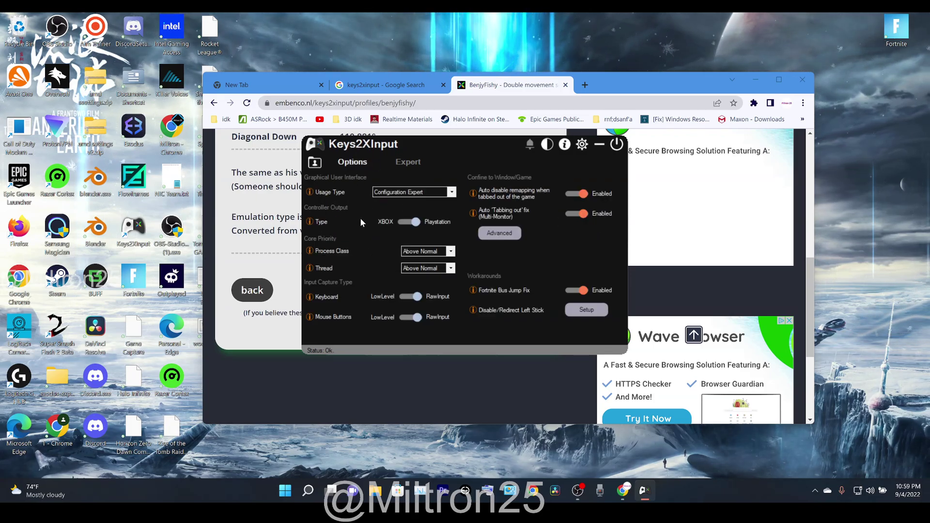
{"action": "left_click", "coordinate": [410, 162]}
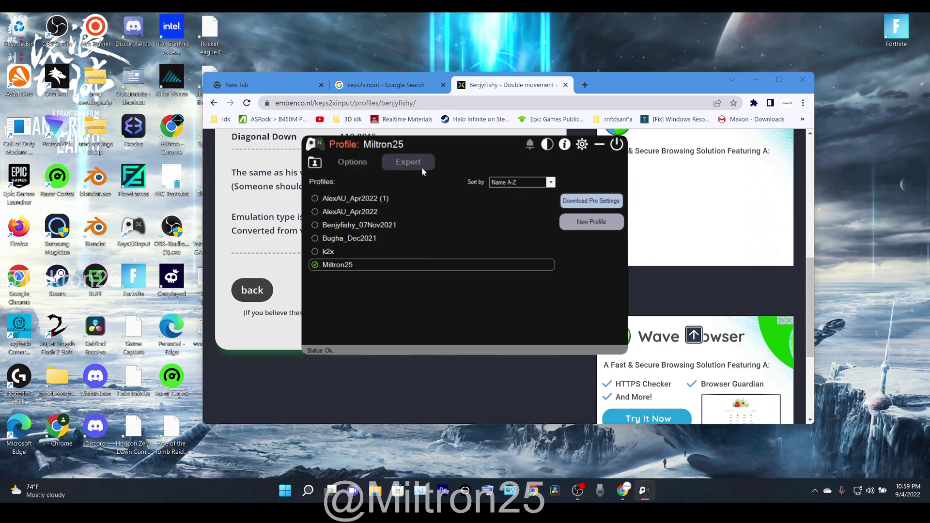
{"action": "left_click", "coordinate": [359, 163]}
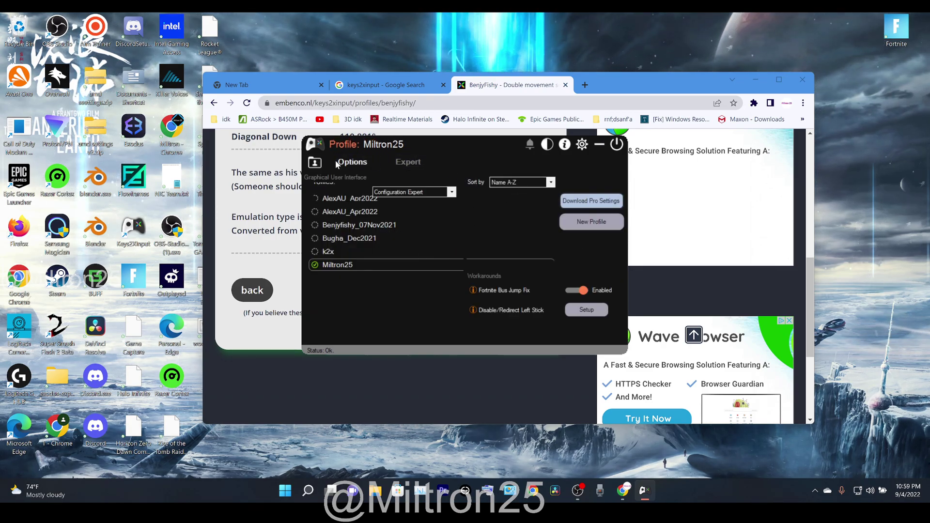
{"action": "left_click", "coordinate": [315, 163]}
{"action": "left_click", "coordinate": [407, 162]}
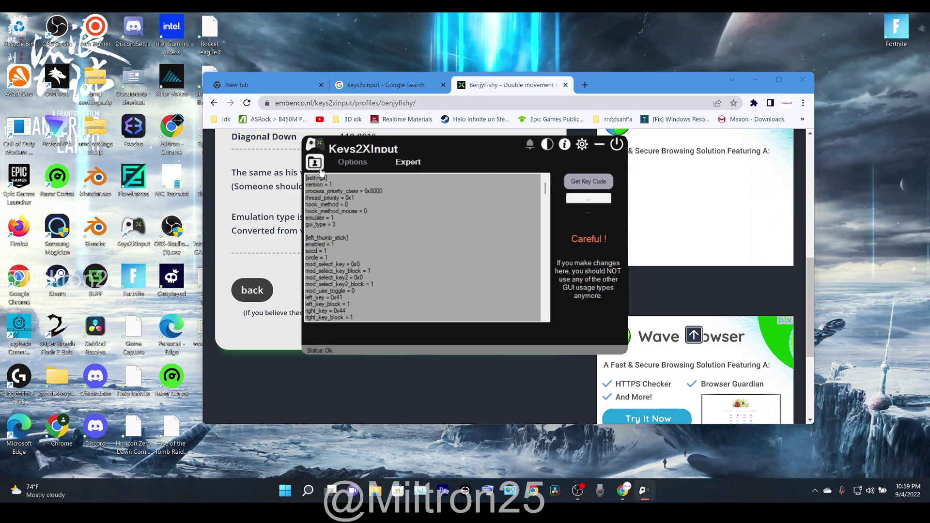
{"action": "left_click", "coordinate": [407, 162]}
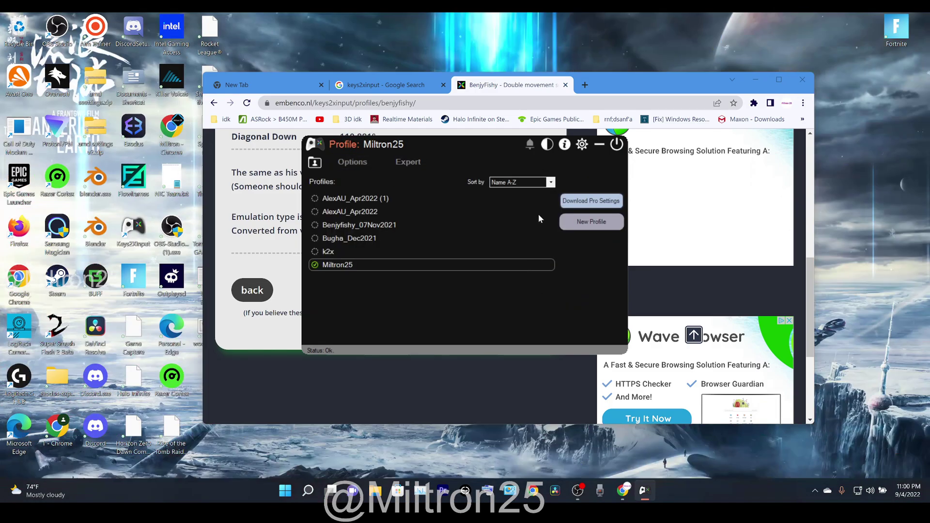
Step: Recheck Options and Expert config, return to Profiles, then bring OBS Studio to the front
{"action": "left_click", "coordinate": [366, 163]}
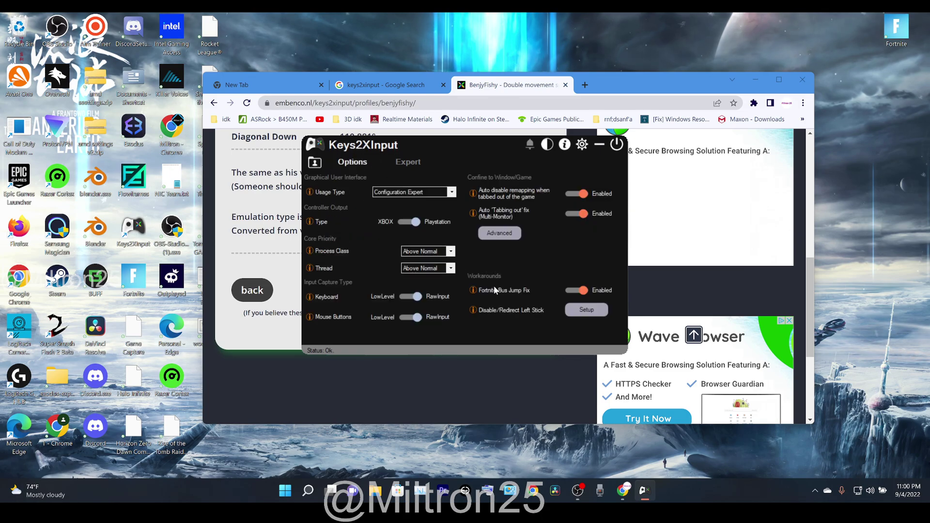
{"action": "left_click", "coordinate": [409, 163]}
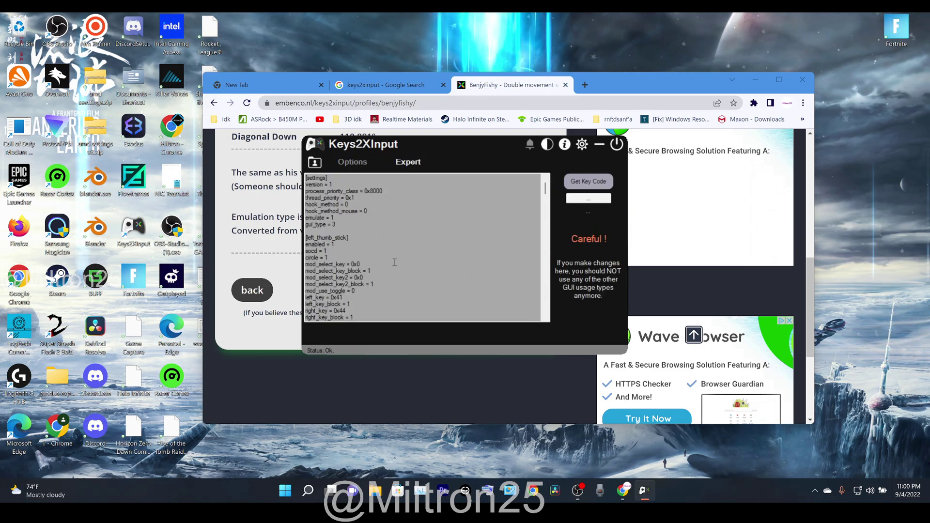
{"action": "left_click", "coordinate": [364, 160]}
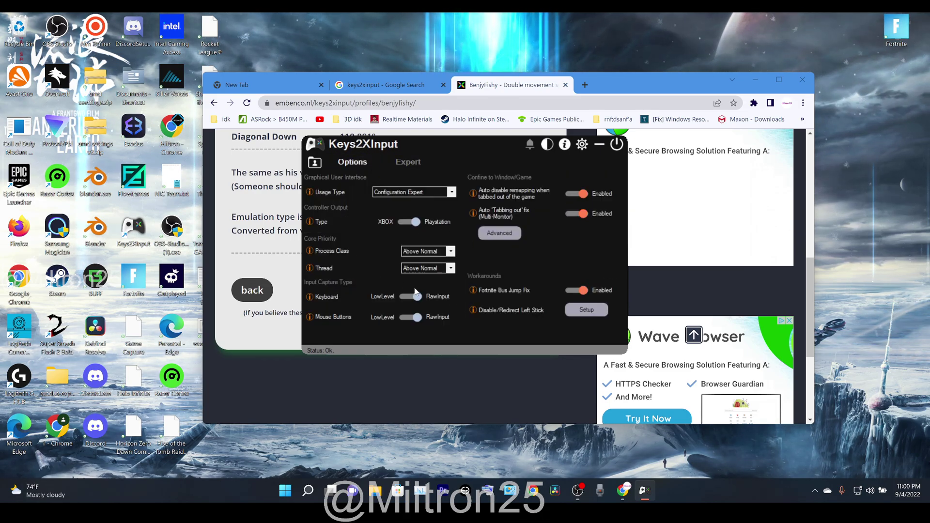
{"action": "left_click", "coordinate": [314, 163]}
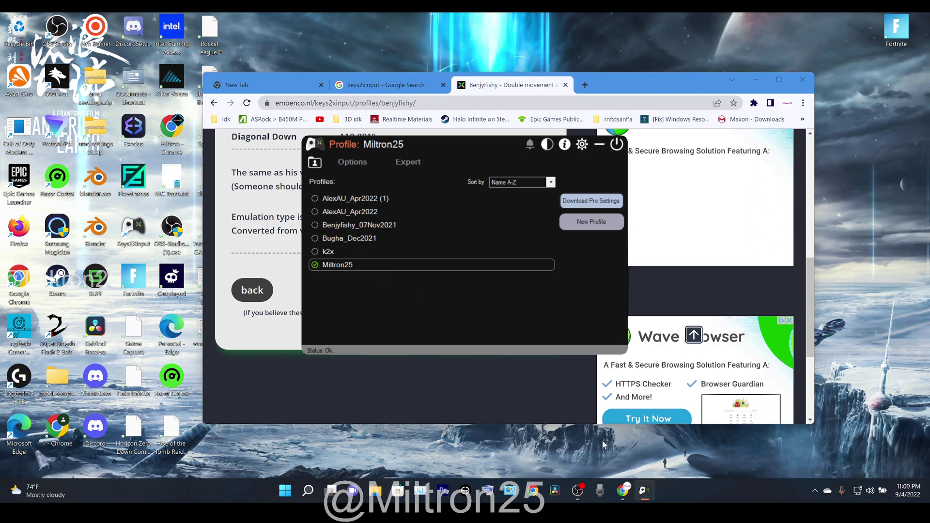
{"action": "mouse_move", "coordinate": [577, 490]}
{"action": "left_click", "coordinate": [578, 455]}
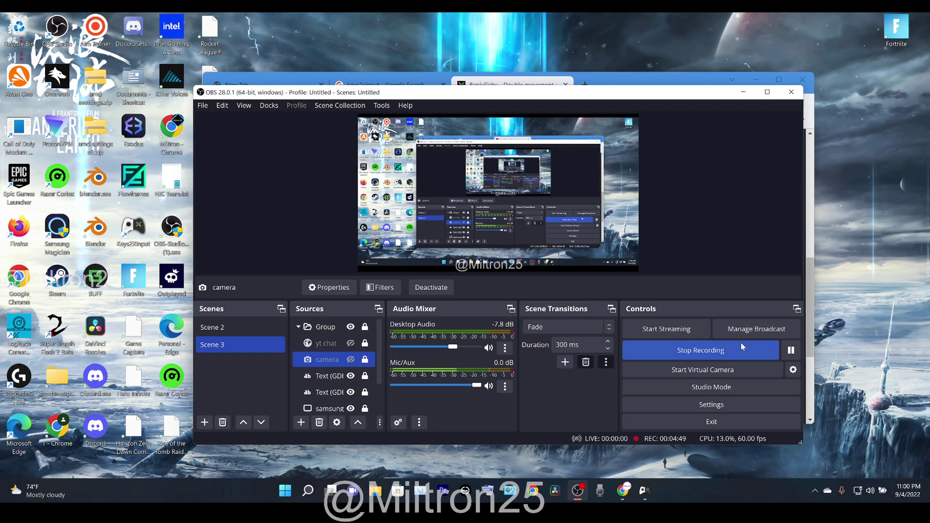